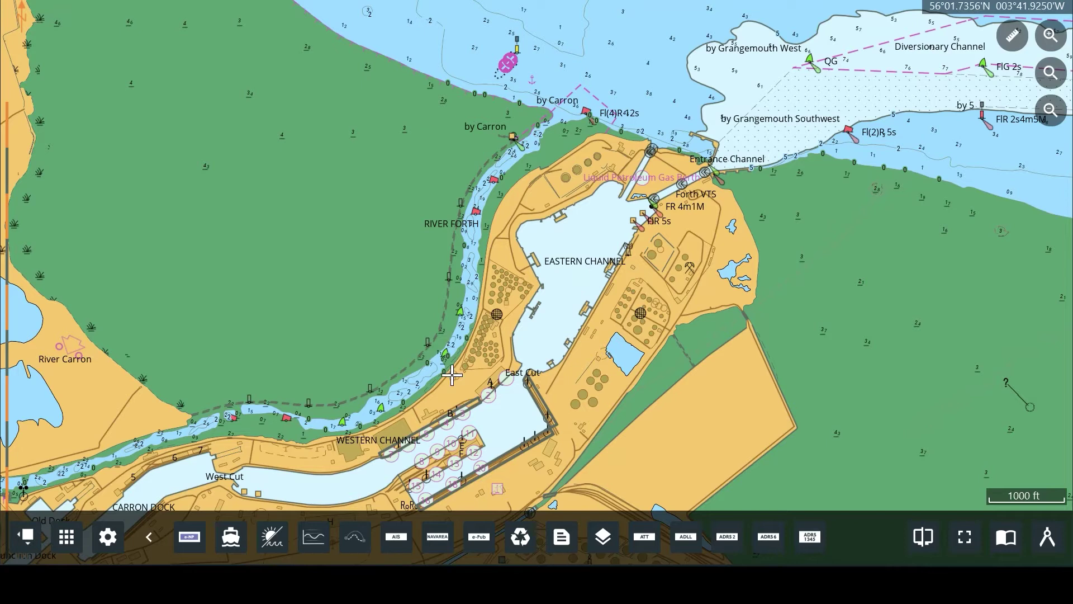
Step: Open the Route and Passage Planning panel listing saved routes beside the chart
left_click(230, 538)
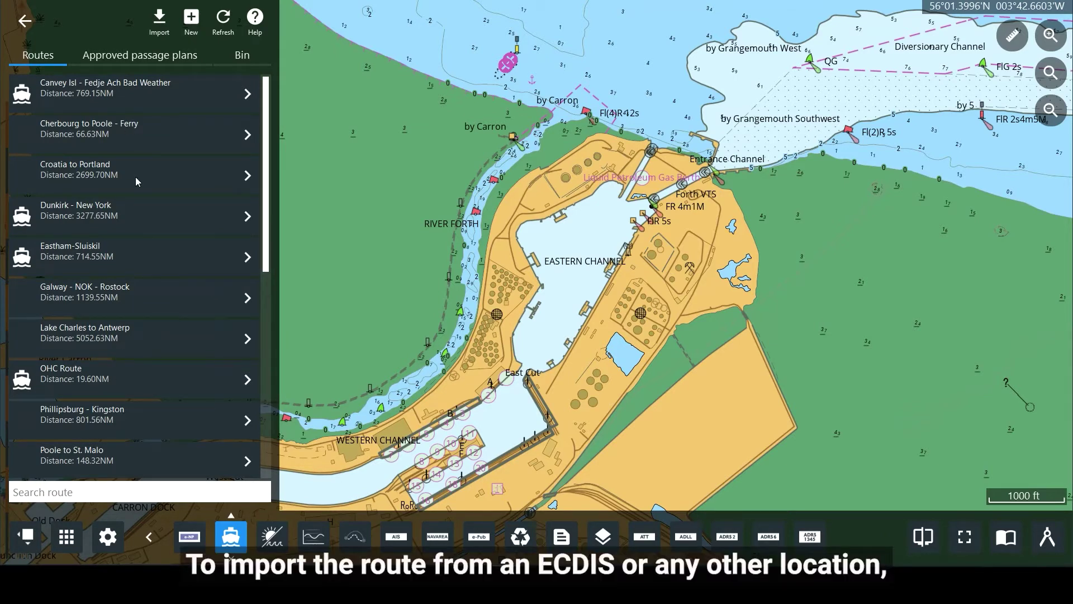
left_click(159, 28)
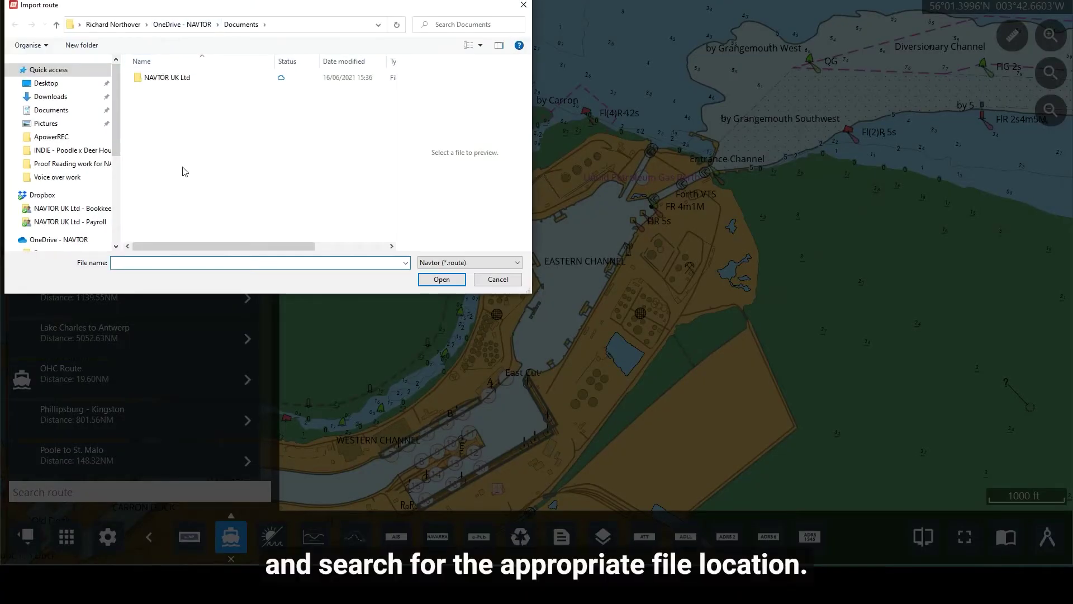
left_click(512, 263)
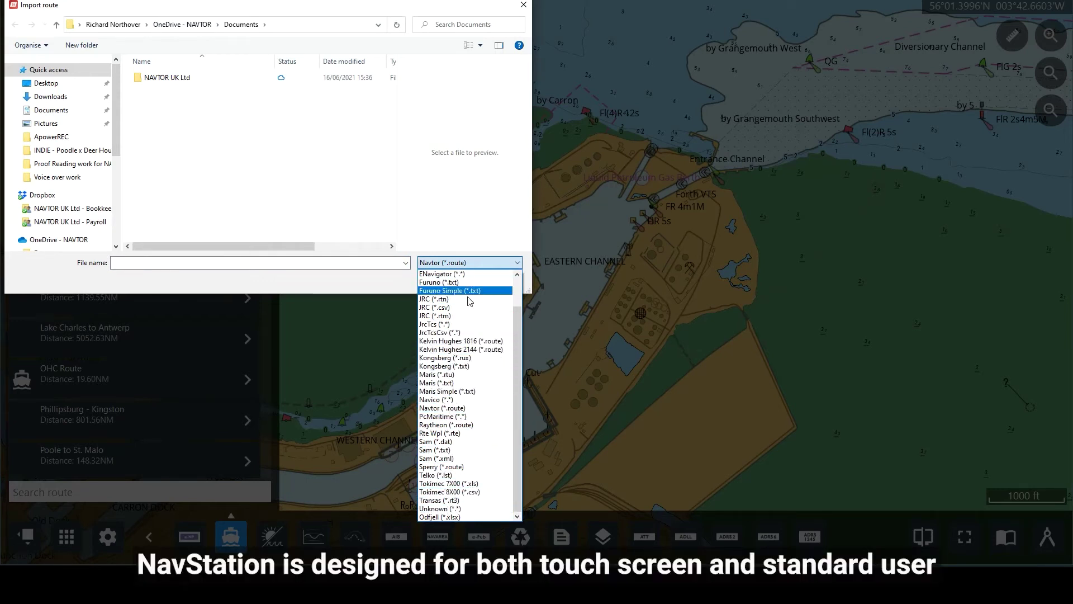
left_click(519, 267)
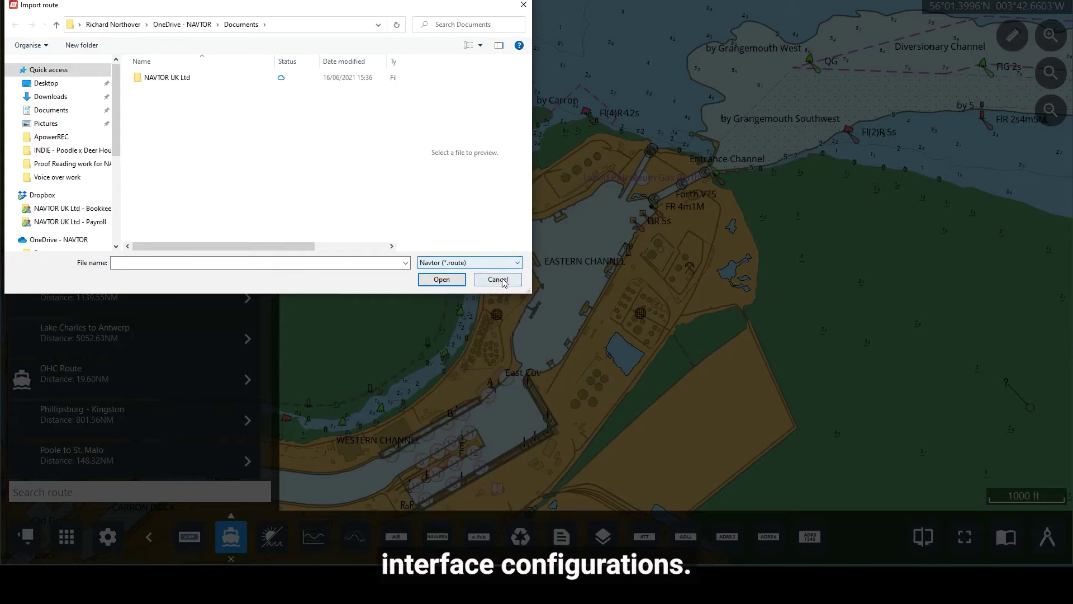
left_click(502, 281)
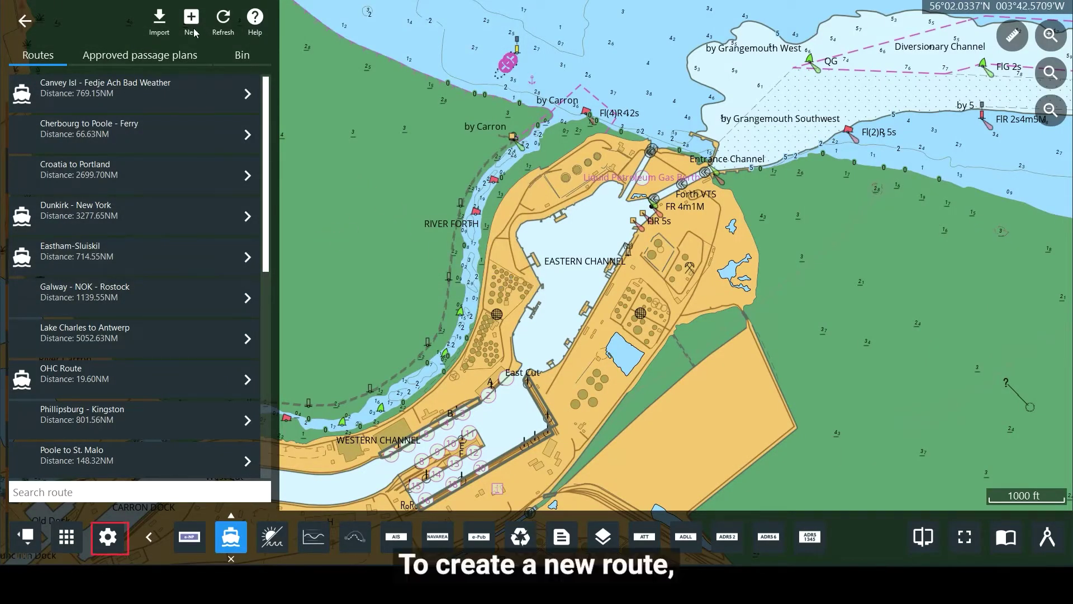
Step: Review the vessel particulars and passage planning defaults in the configuration settings
left_click(107, 538)
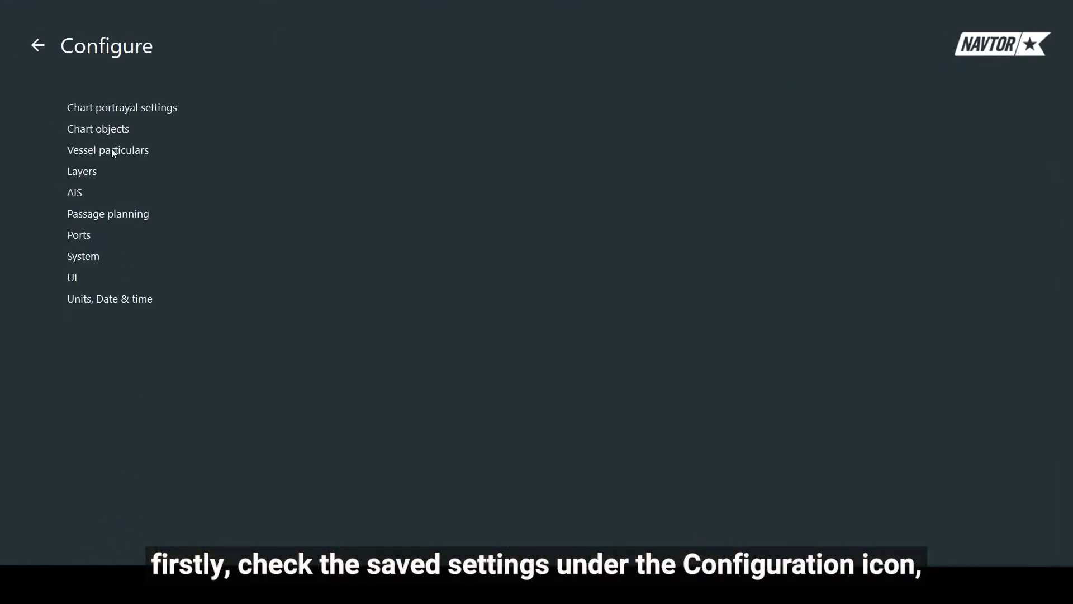
left_click(112, 151)
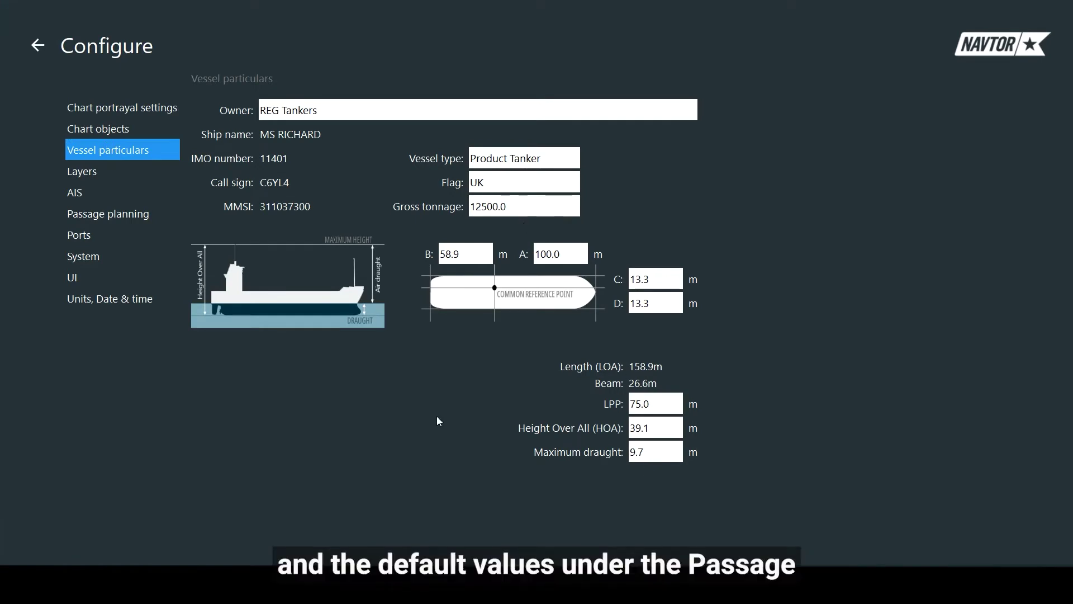
left_click(126, 213)
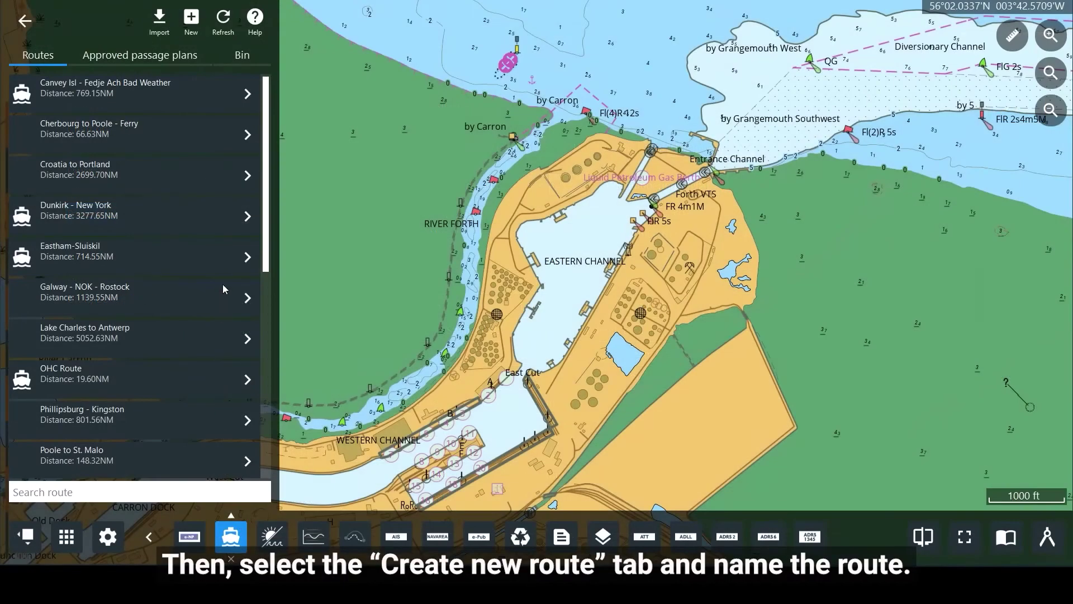
Step: Create a new route named 'Grangemouth to Immingham'
left_click(191, 18)
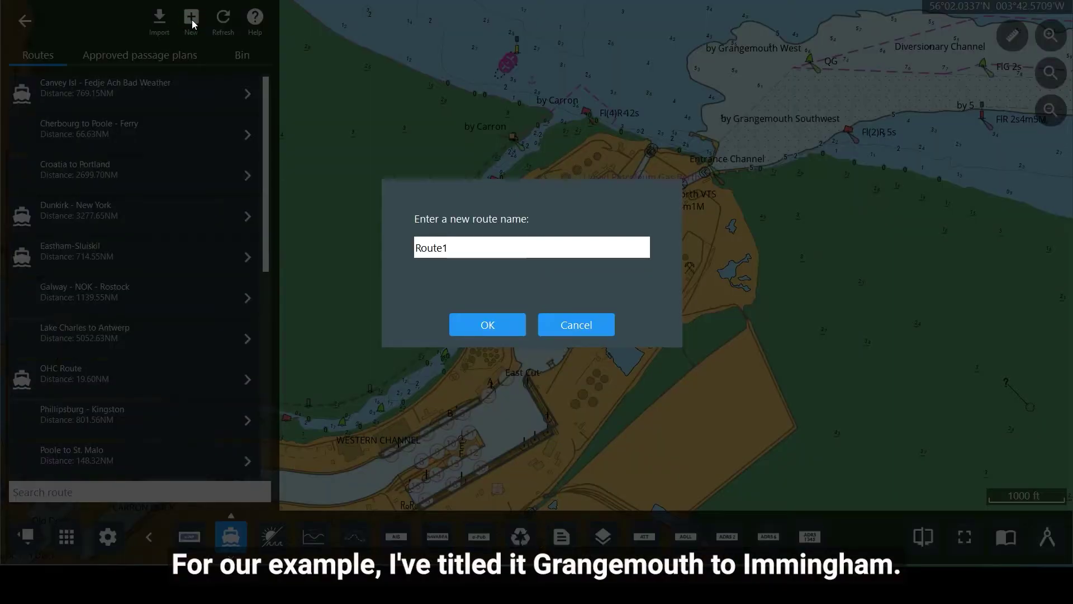
key("BackSpace")
key("BackSpace")
key("BackSpace")
key("BackSpace")
key("BackSpace")
key("BackSpace")
type("Grangemouth to Immingham")
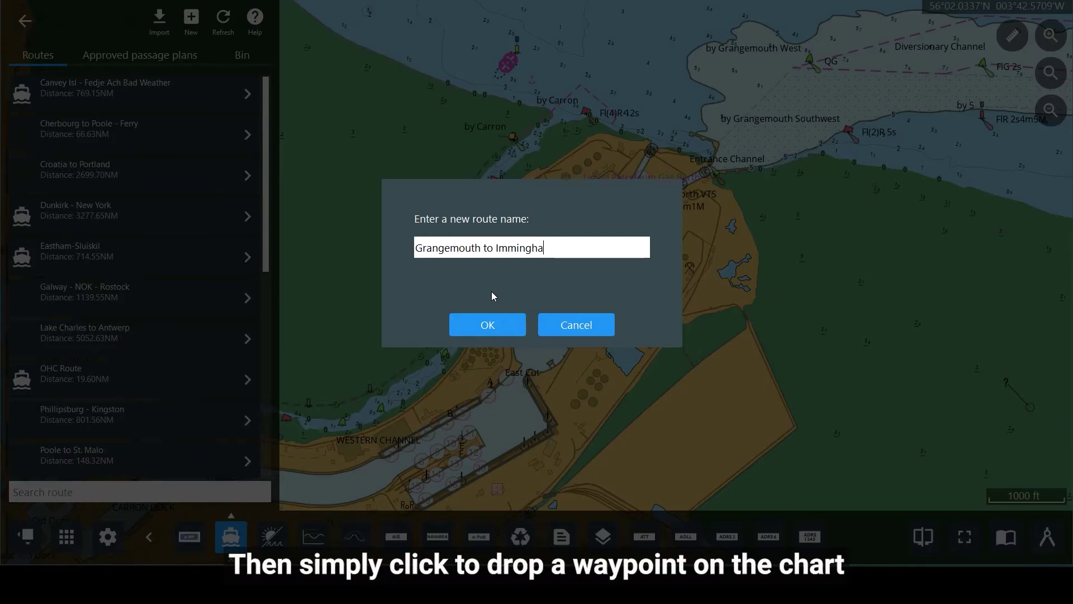
left_click(491, 324)
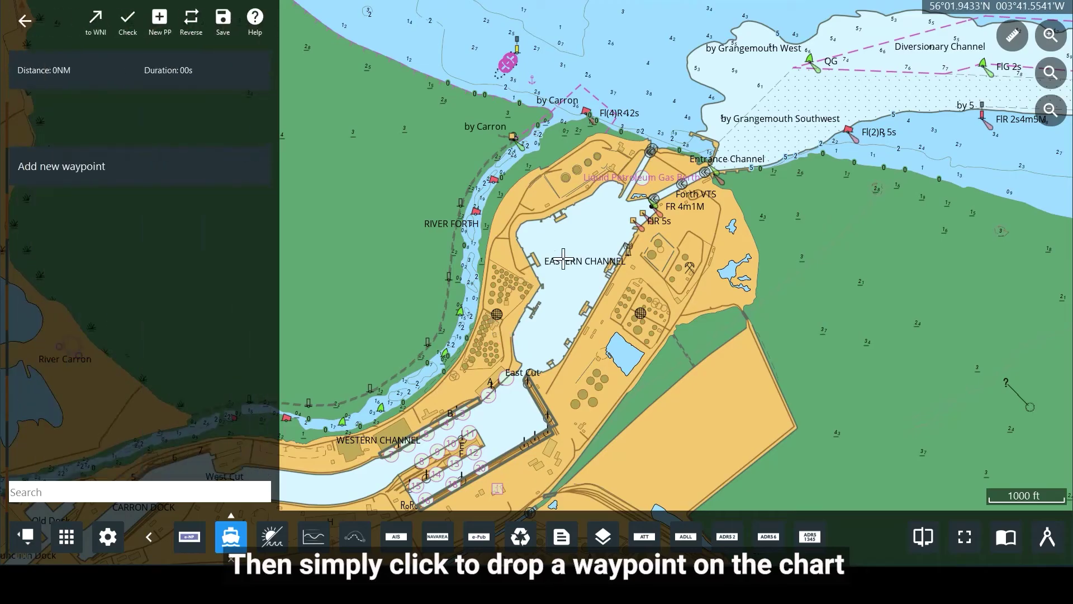
Step: Plot WP1–WP4 from the Eastern Channel out to the approach between the Grangemouth buoys
scroll(542, 308, "up", 2)
scroll(542, 307, "up", 2)
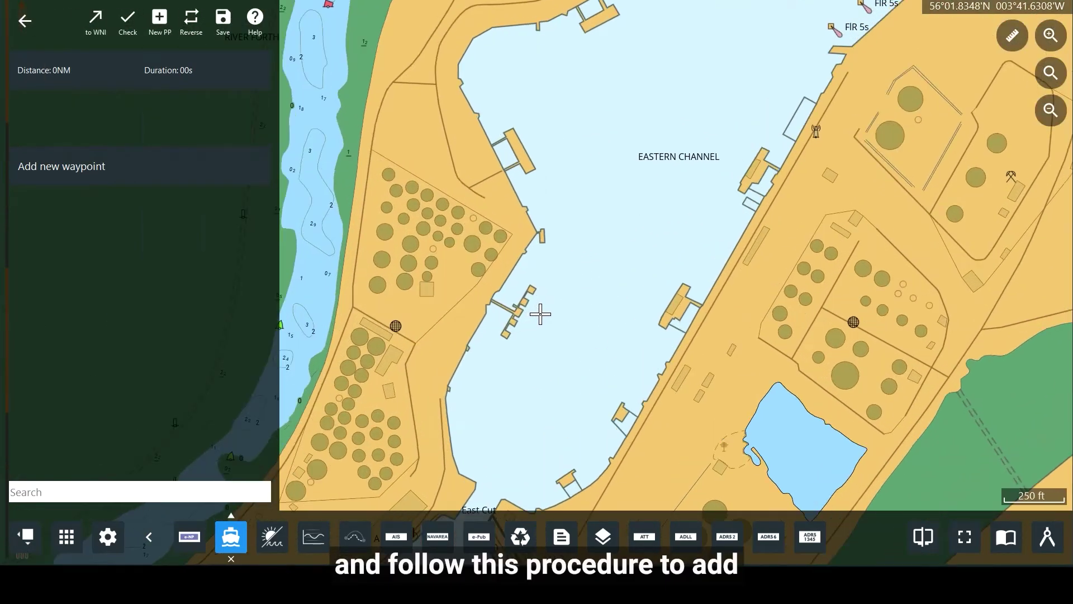
left_click(524, 315)
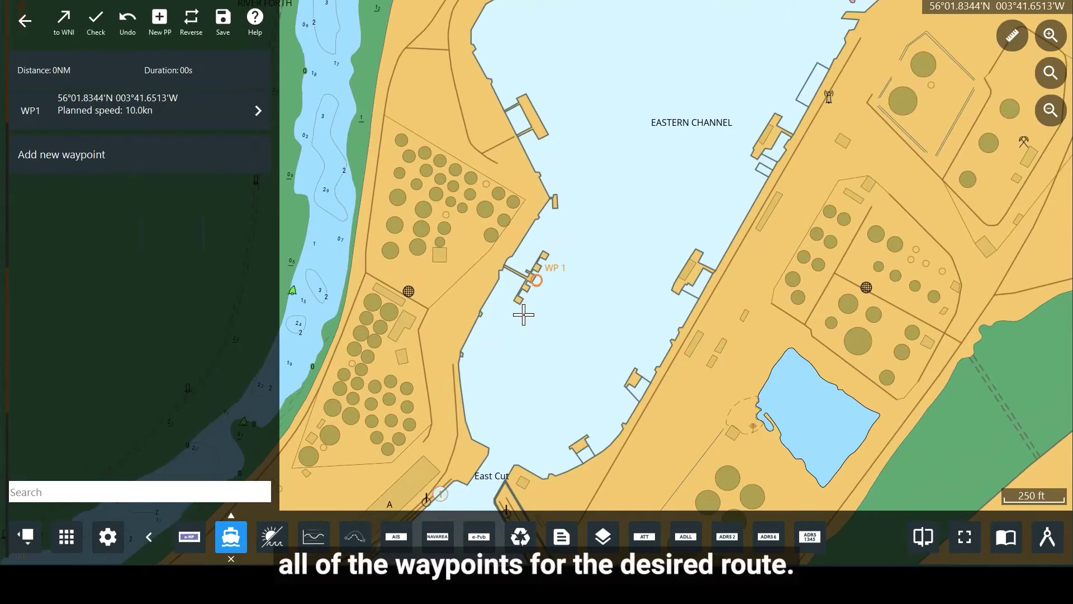
left_click_drag(711, 121, 620, 278)
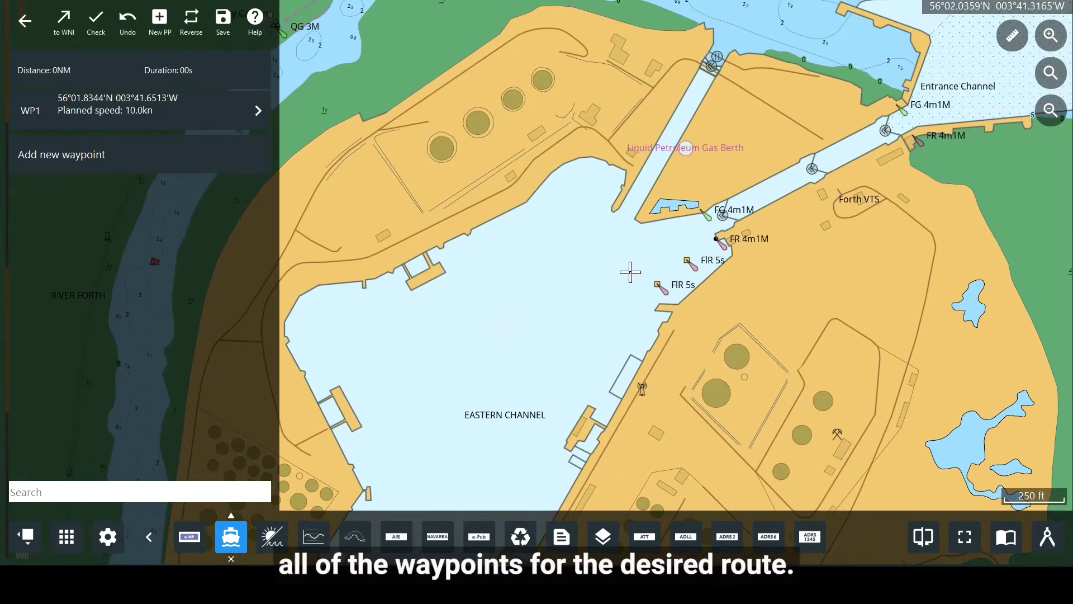
left_click(658, 246)
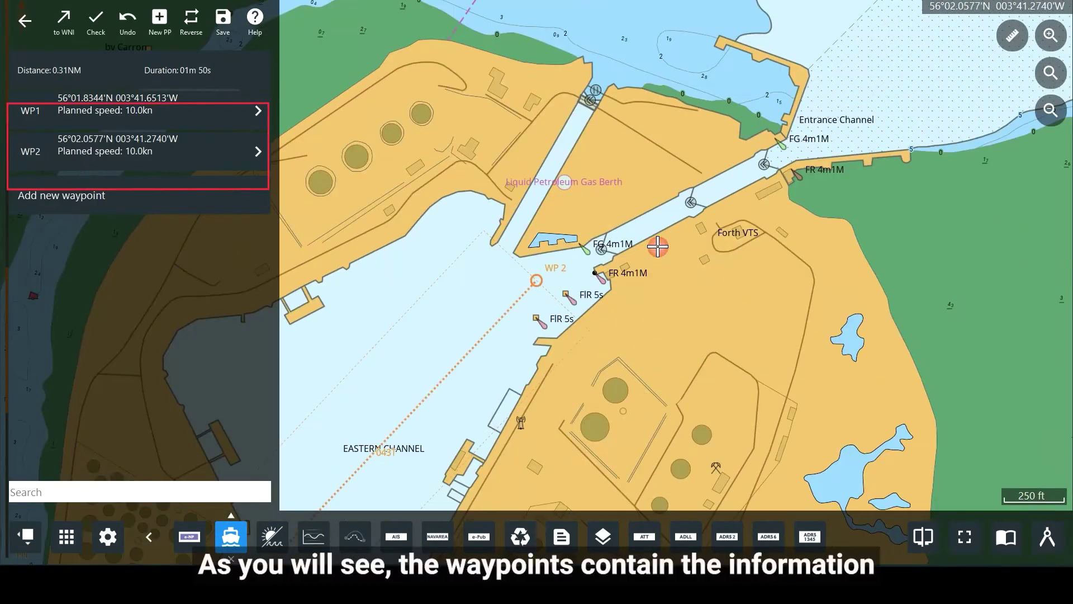
left_click(827, 132)
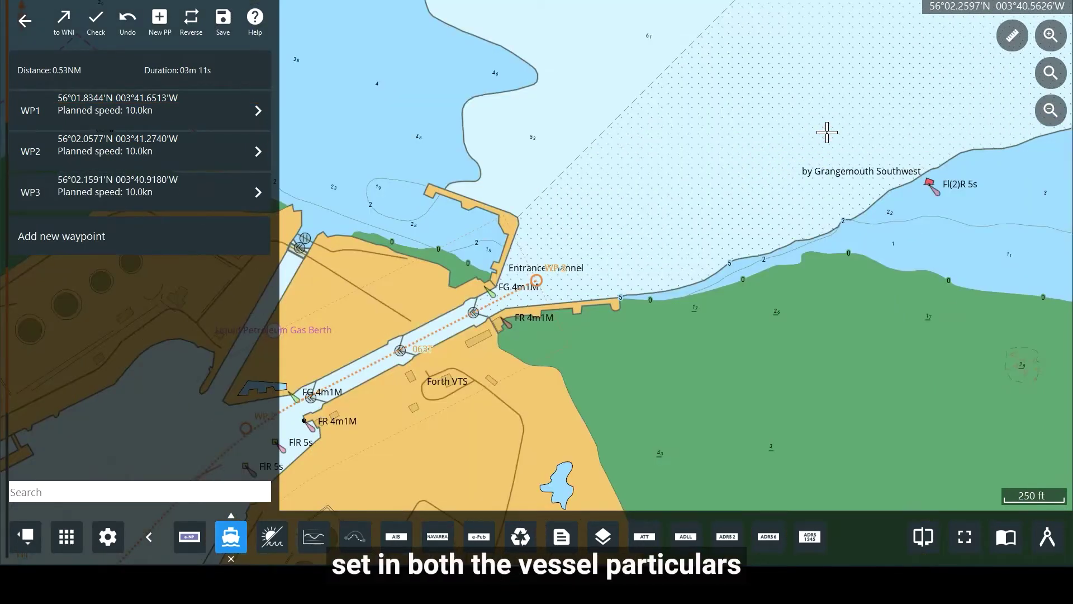
left_click(906, 59)
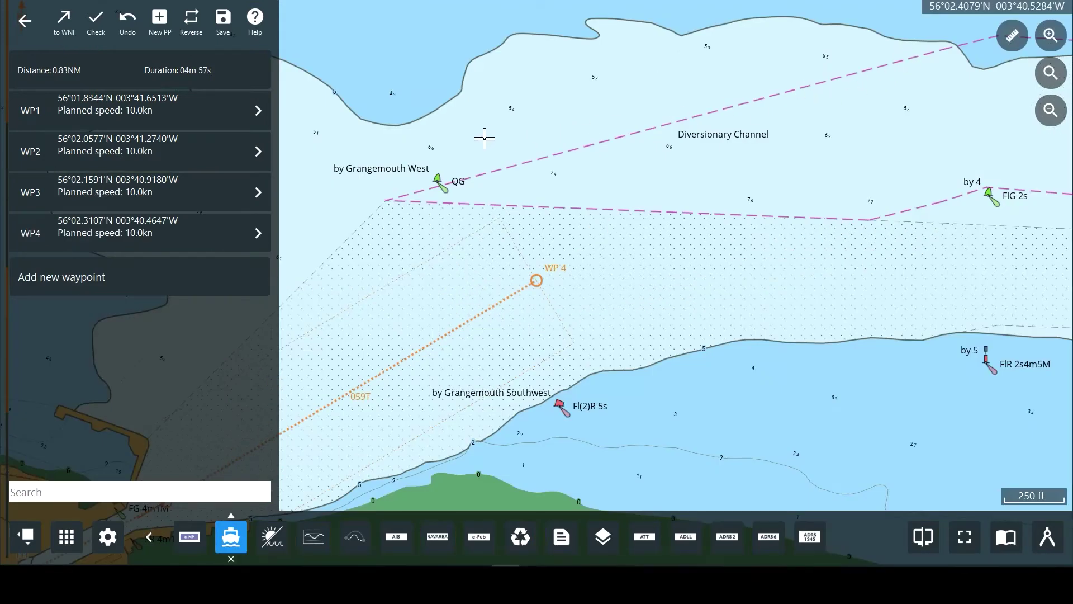
left_click(260, 113)
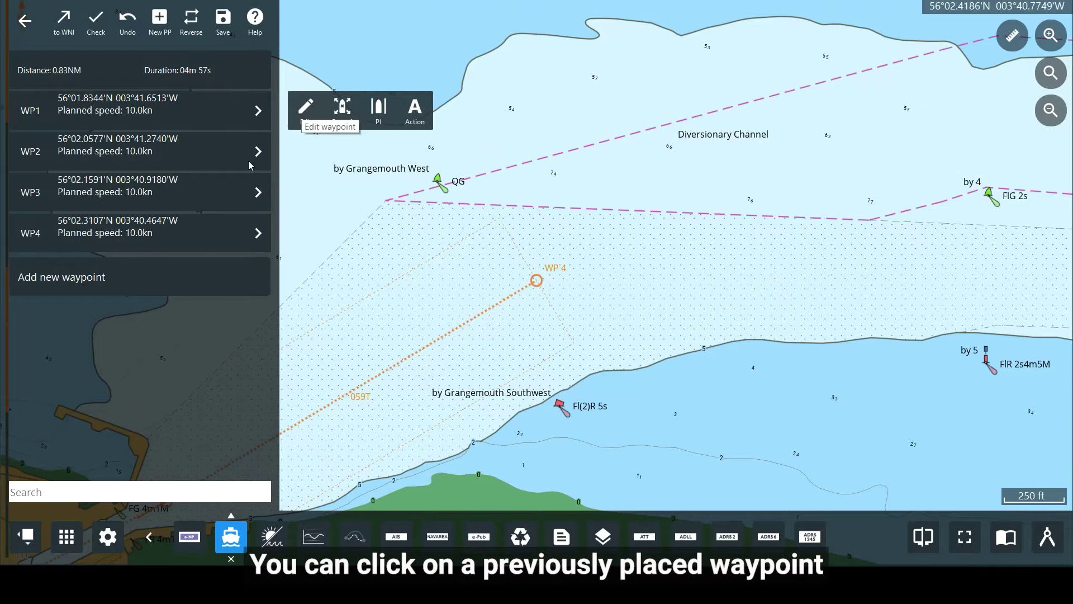
Step: Set WP1's planned speed to 3.0 kn and show its passage plan details
left_click(305, 114)
left_click(266, 111)
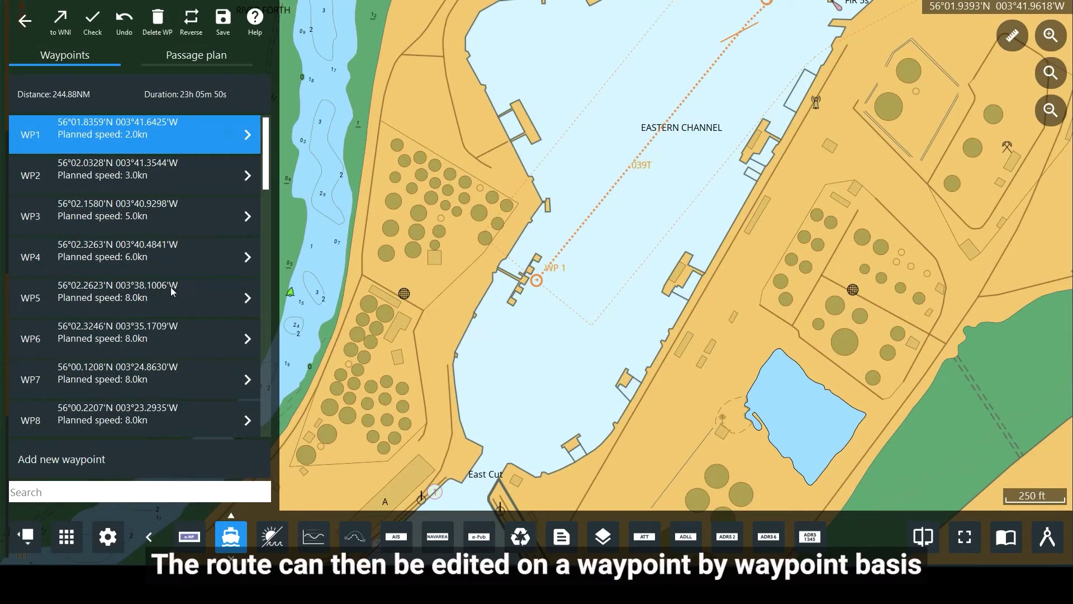
left_click(247, 134)
left_click(305, 133)
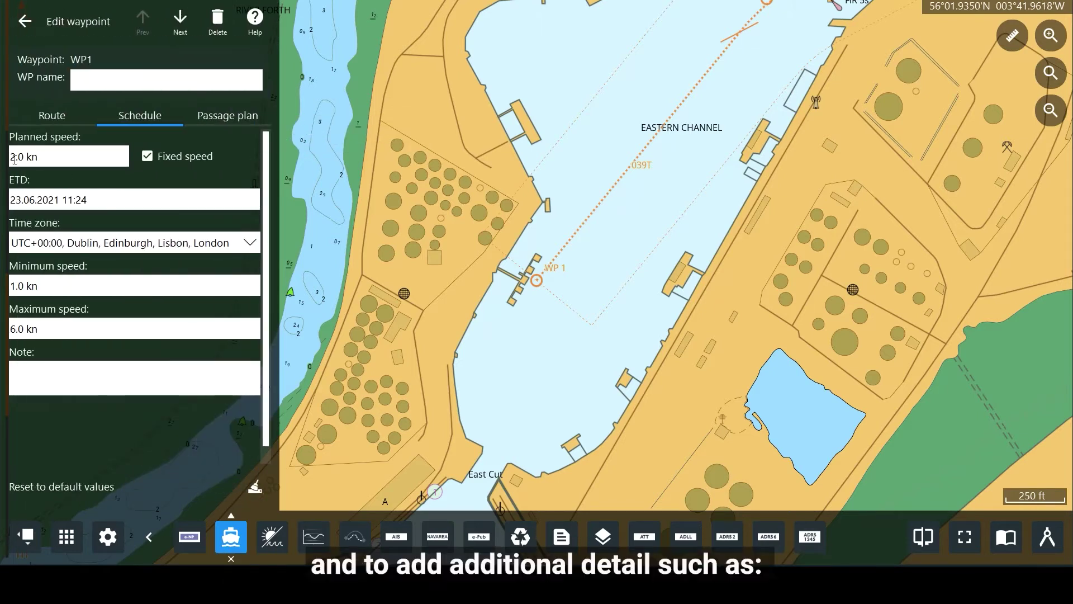
type("3")
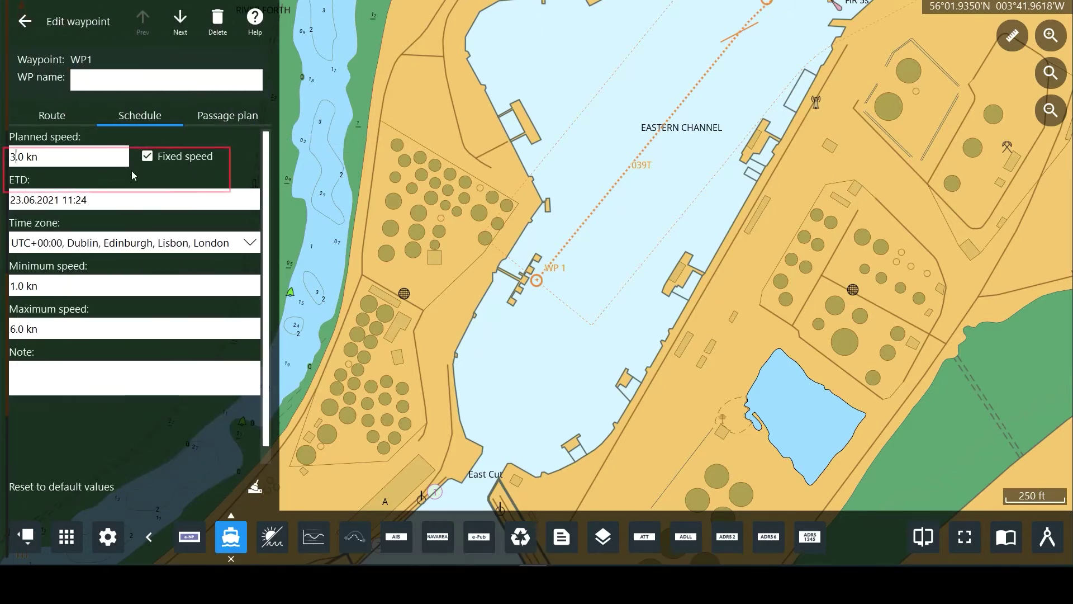
left_click(213, 119)
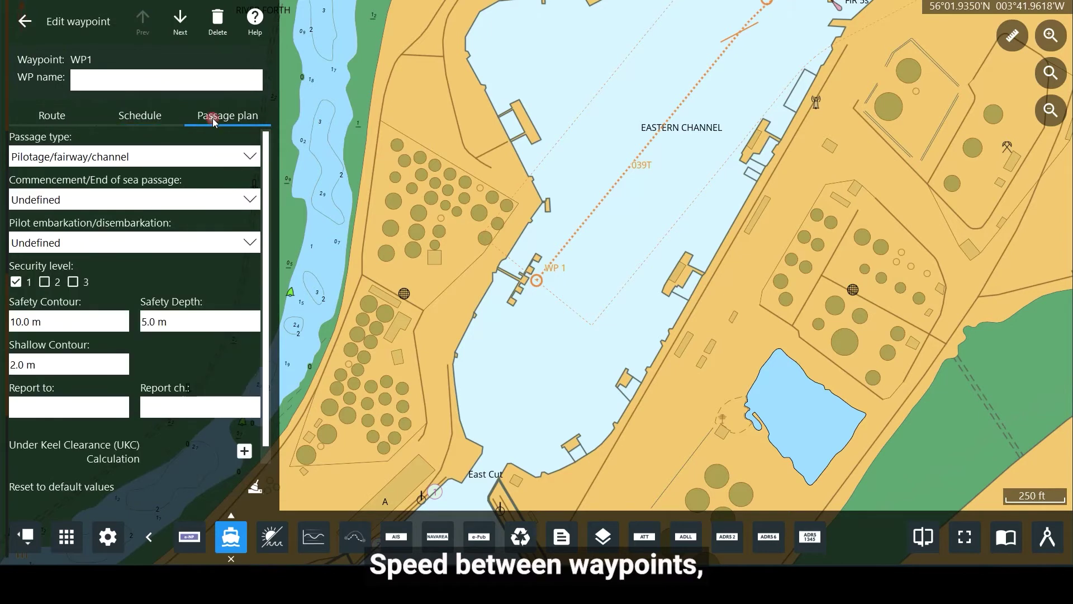
Step: Mark WP1 as commencement of sea passage and name it 'Grangemouth Oil Terminal'
left_click(248, 201)
left_click(171, 245)
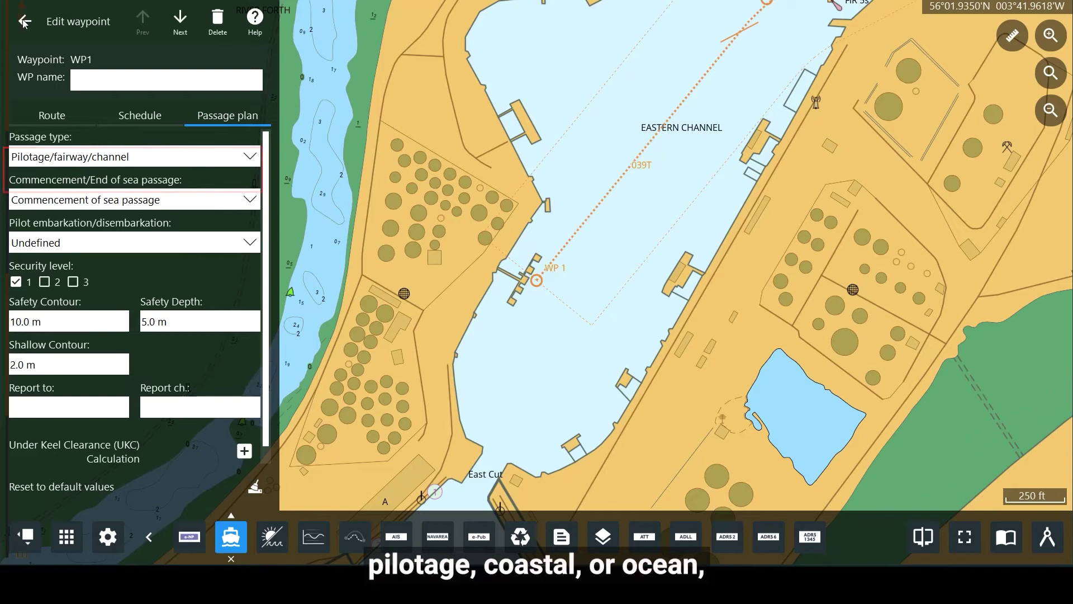
left_click(104, 79)
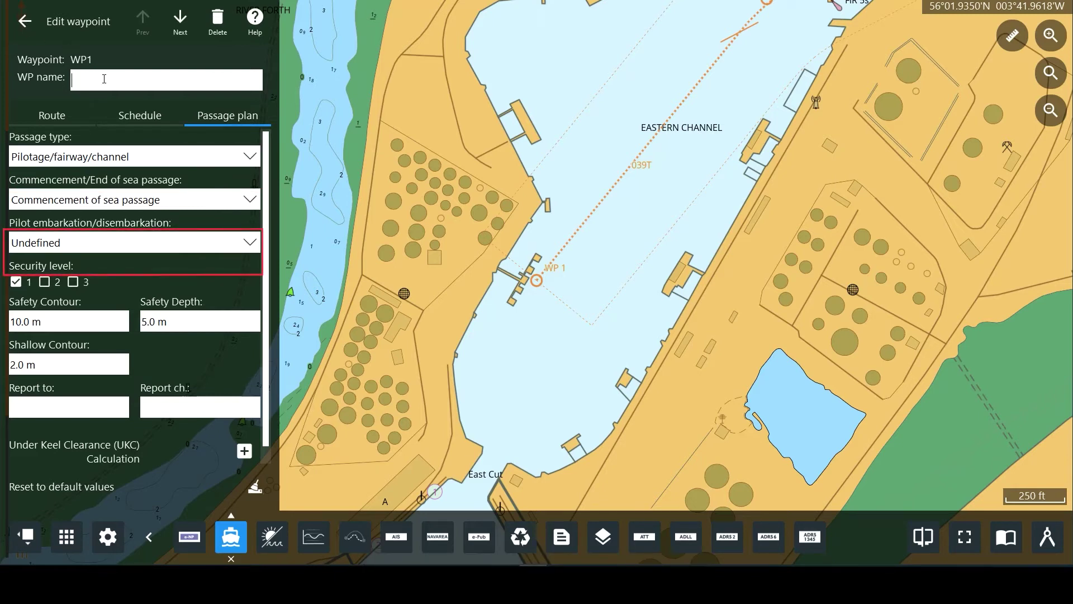
type("Grangemouth Oil Tr")
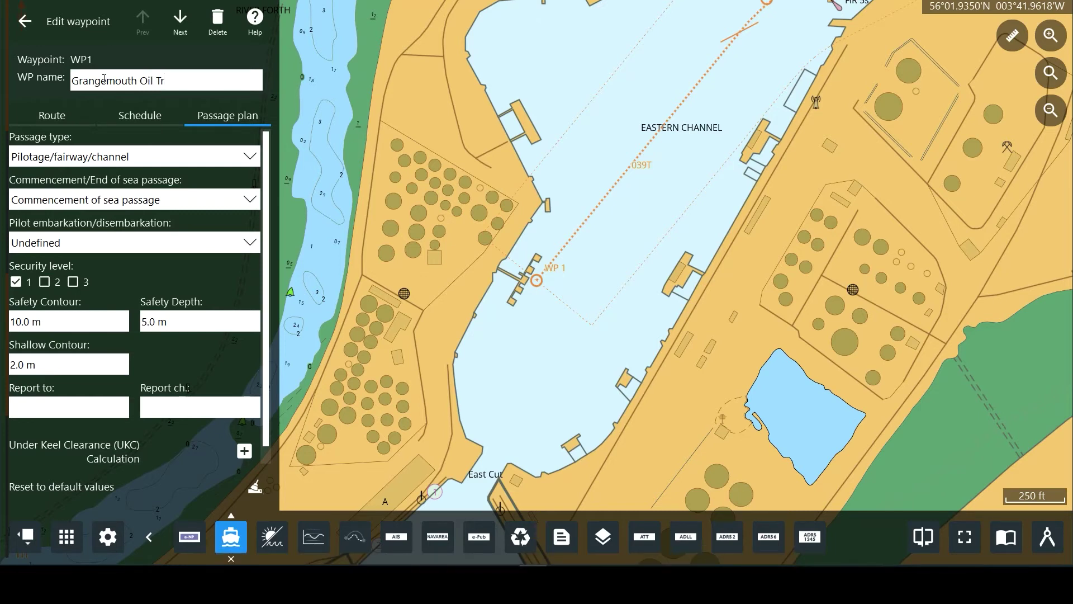
key("BackSpace")
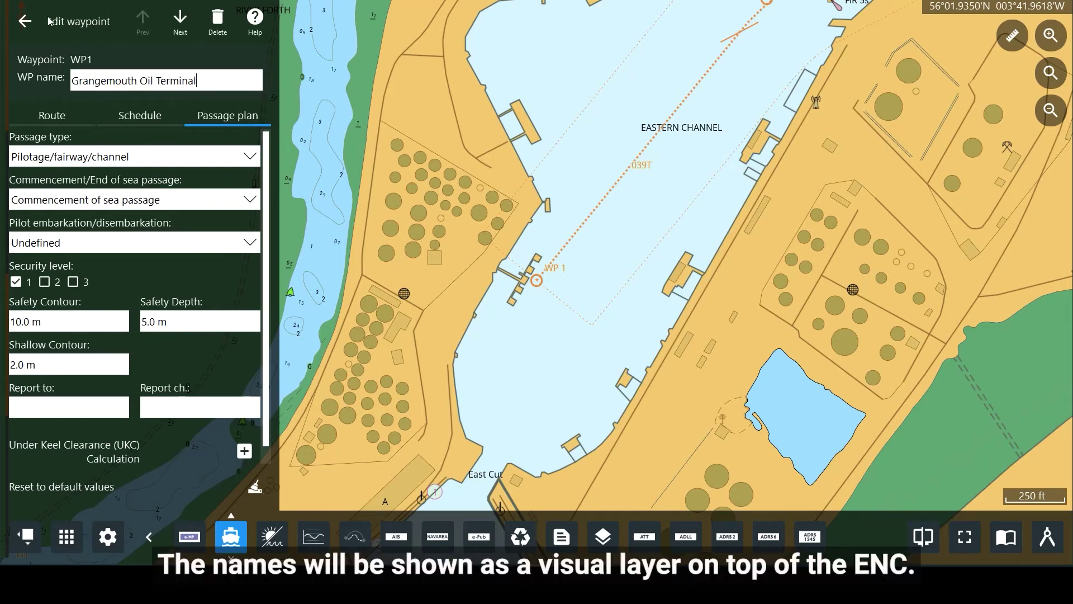
left_click(25, 22)
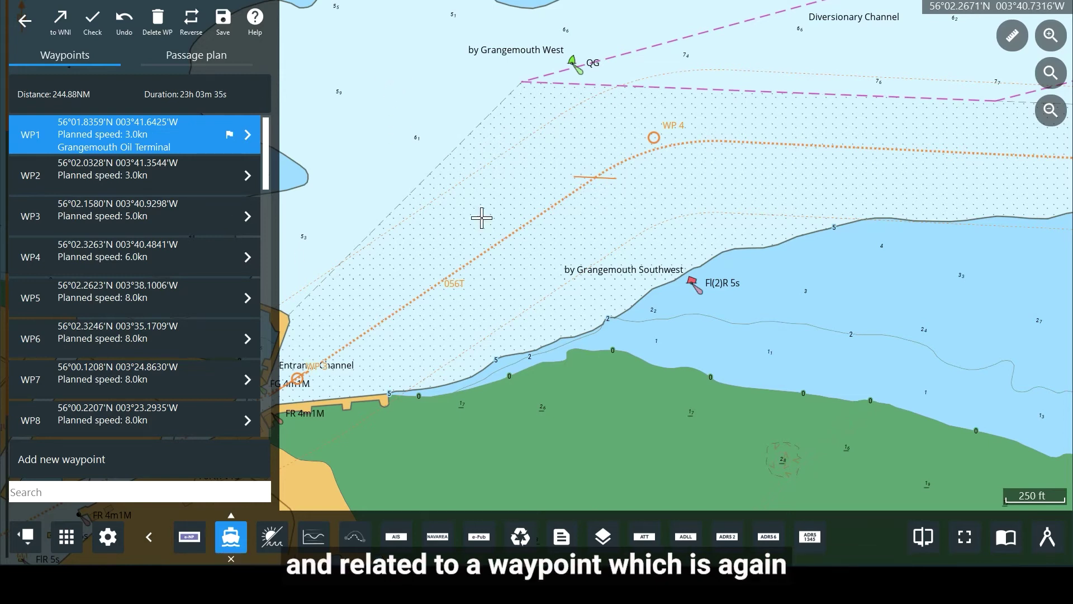
Step: Add a 'Chimney' landmark position reference to WP4, 0.657 NM away on bearing 339.8°
scroll(511, 213, "down", 3)
left_click_drag(501, 171, 539, 296)
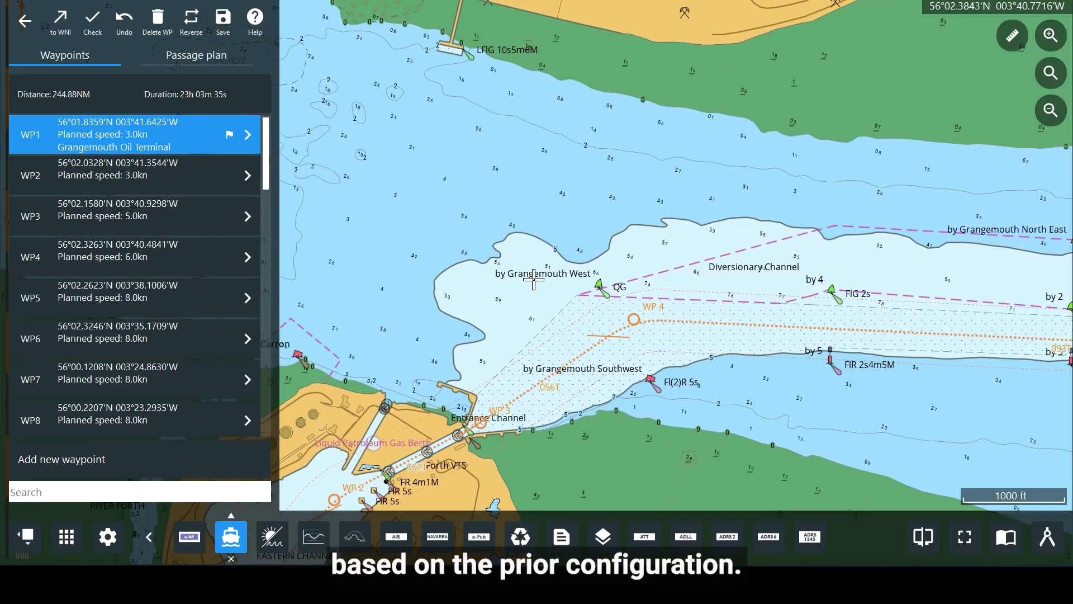
left_click(250, 260)
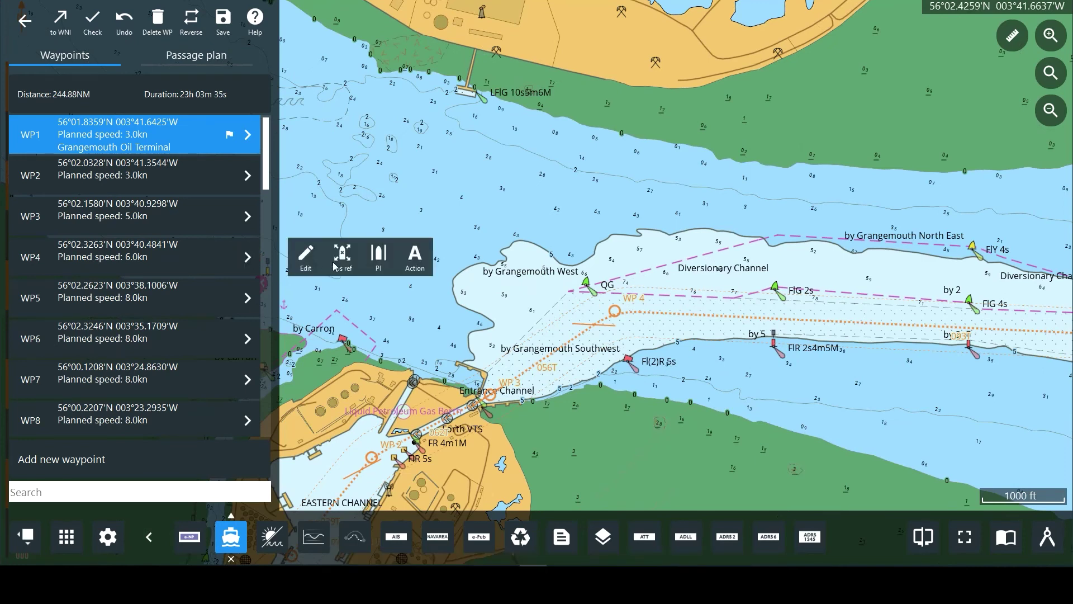
left_click(343, 257)
left_click_drag(488, 30, 485, 182)
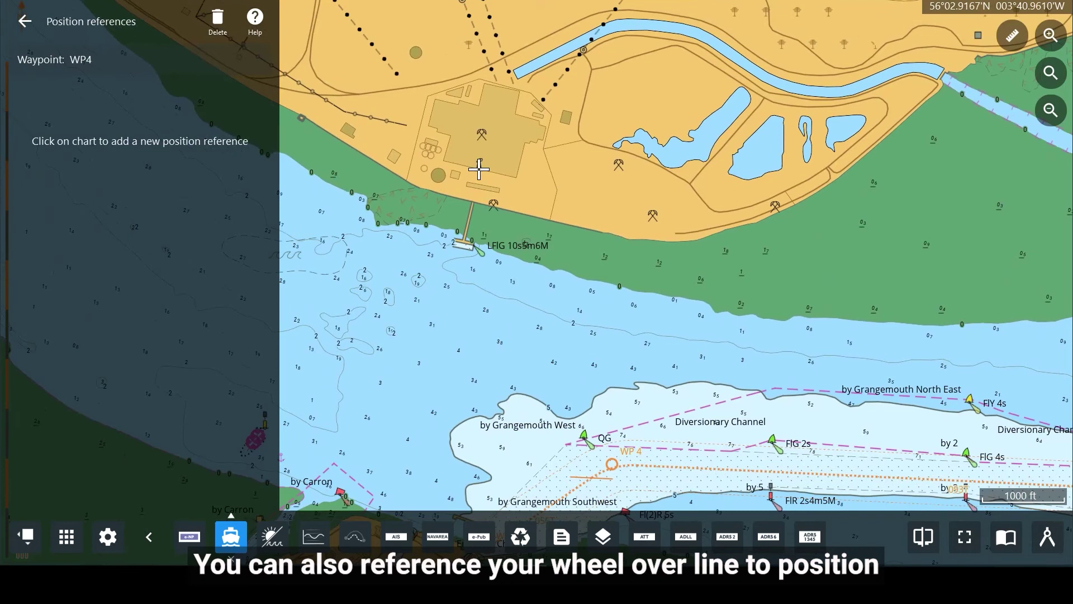
left_click(477, 164)
left_click(519, 203)
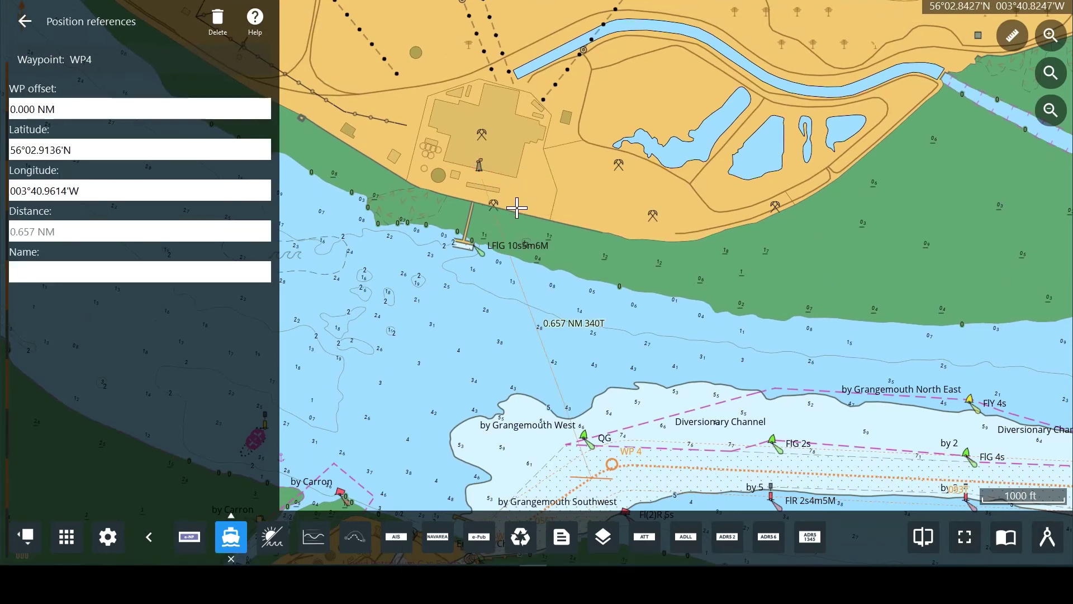
left_click(58, 271)
type("Chimney")
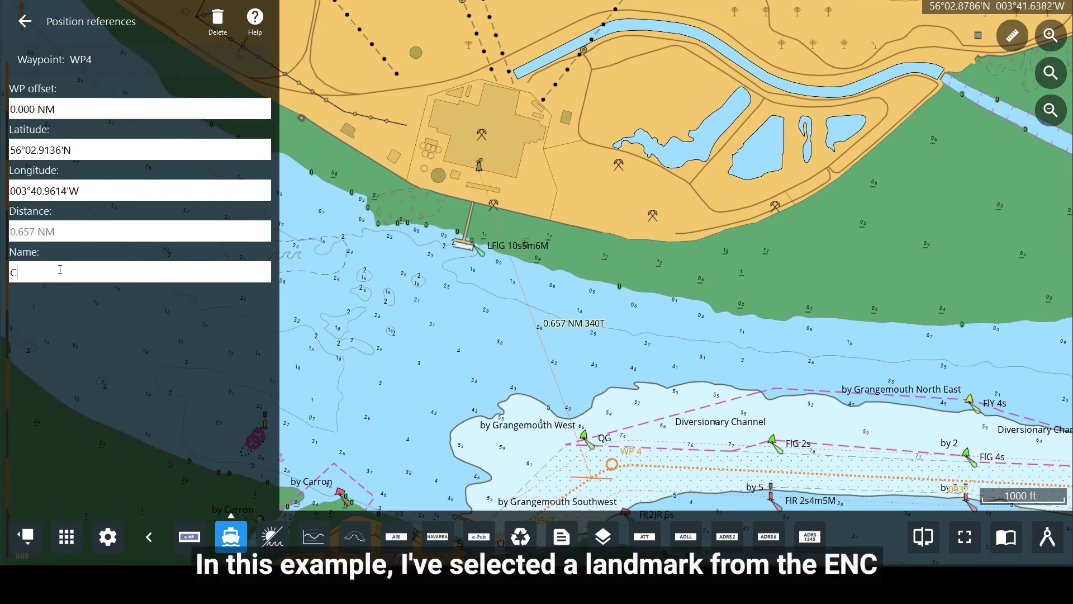
left_click(25, 21)
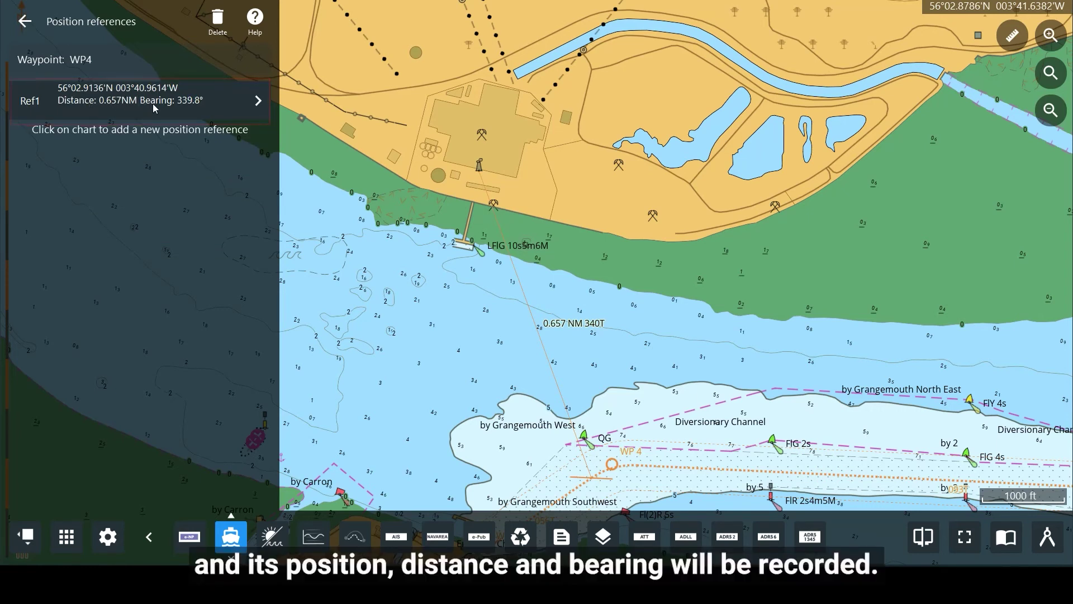
key("Escape")
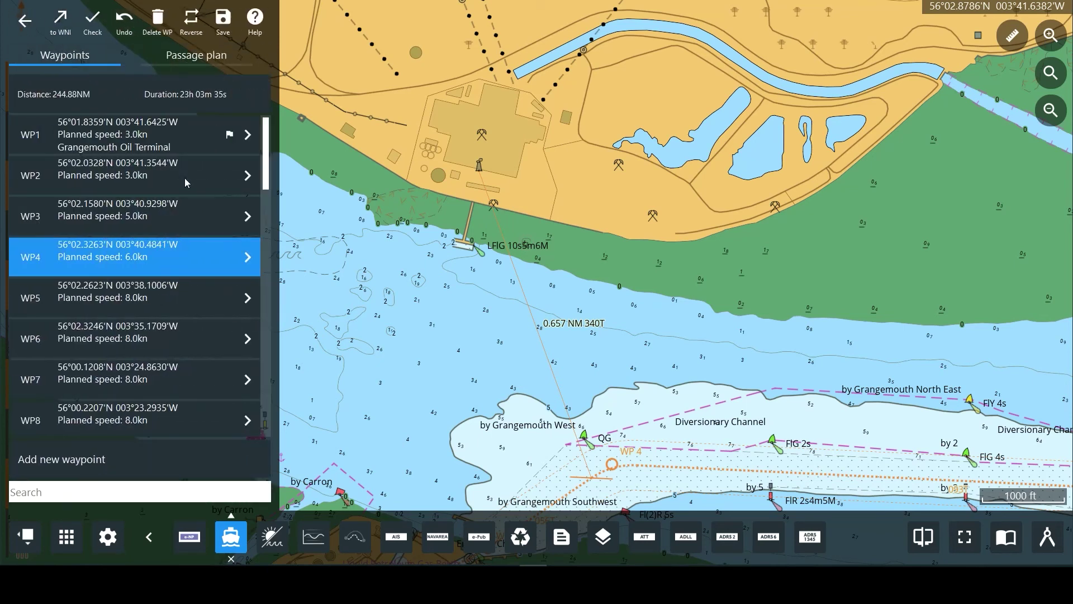
Step: Leave editing of the Grangemouth to Immingham route to bring up the save-changes prompt
left_click(246, 257)
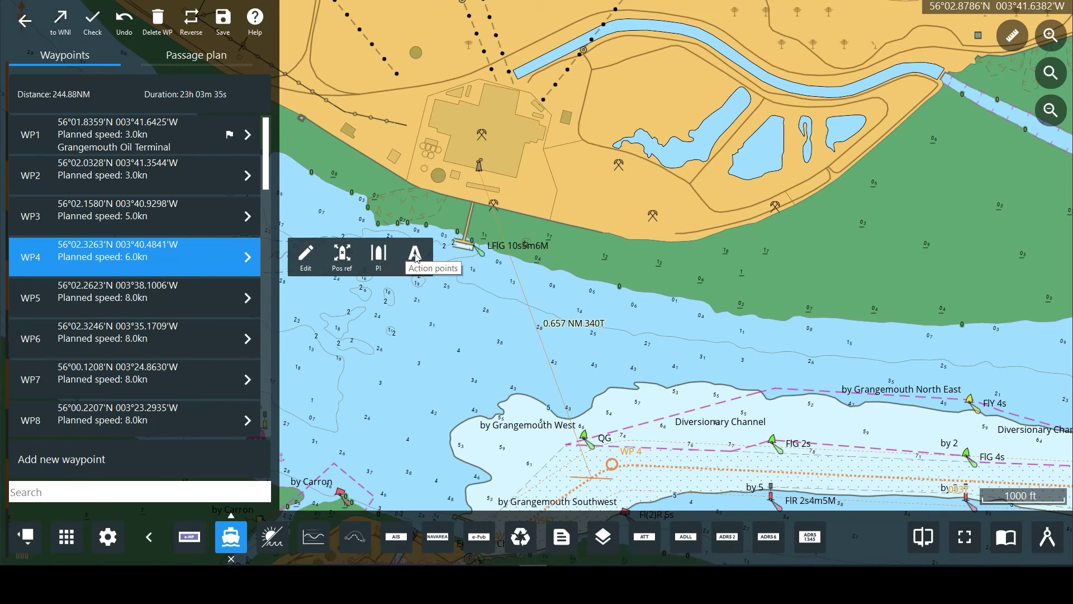
left_click(25, 22)
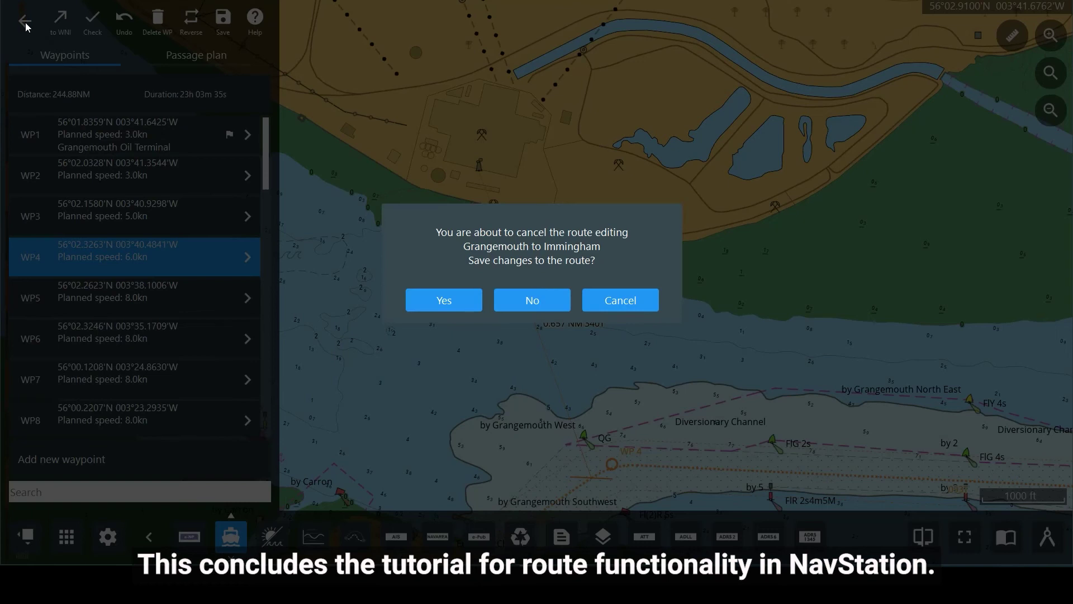